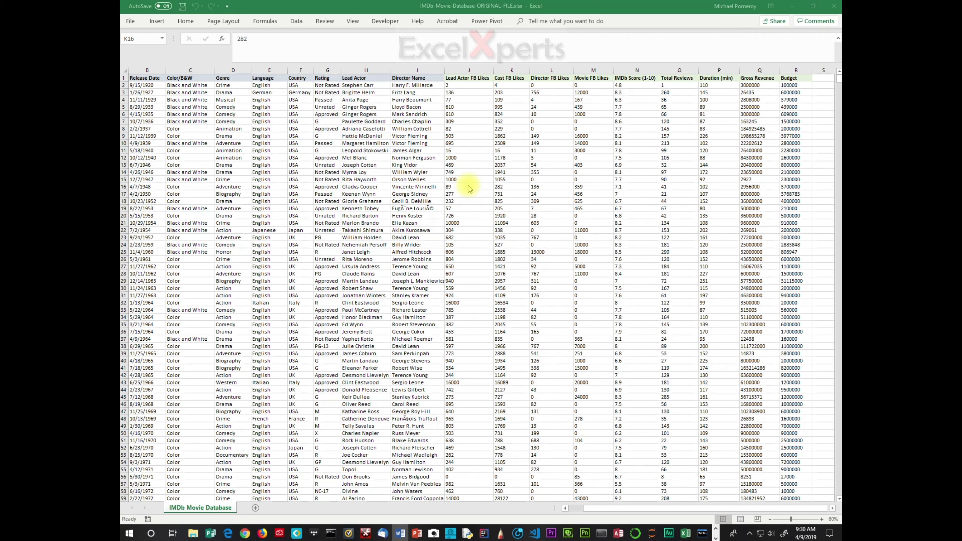
- Place the active cell at H13 in the movie data and show the Insert ribbon
left_click(371, 165)
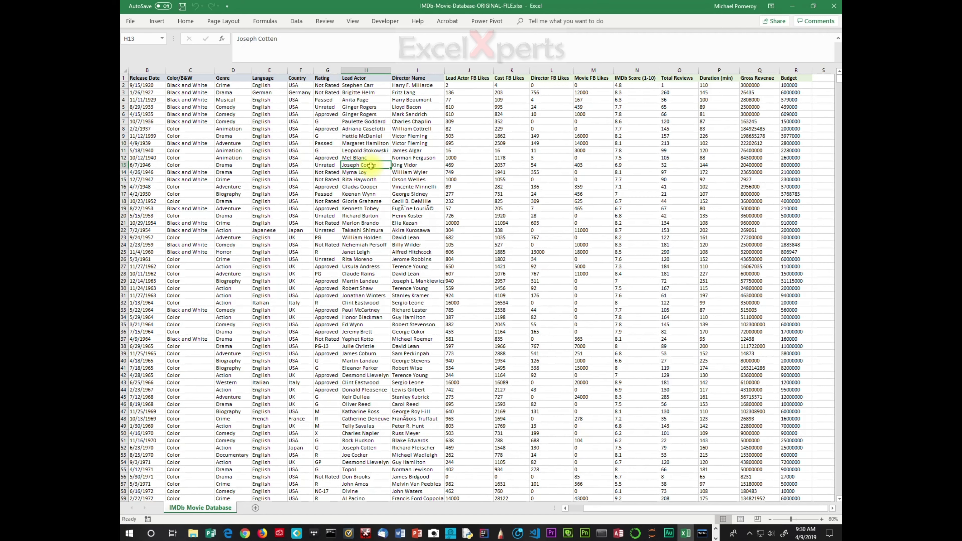
left_click(157, 22)
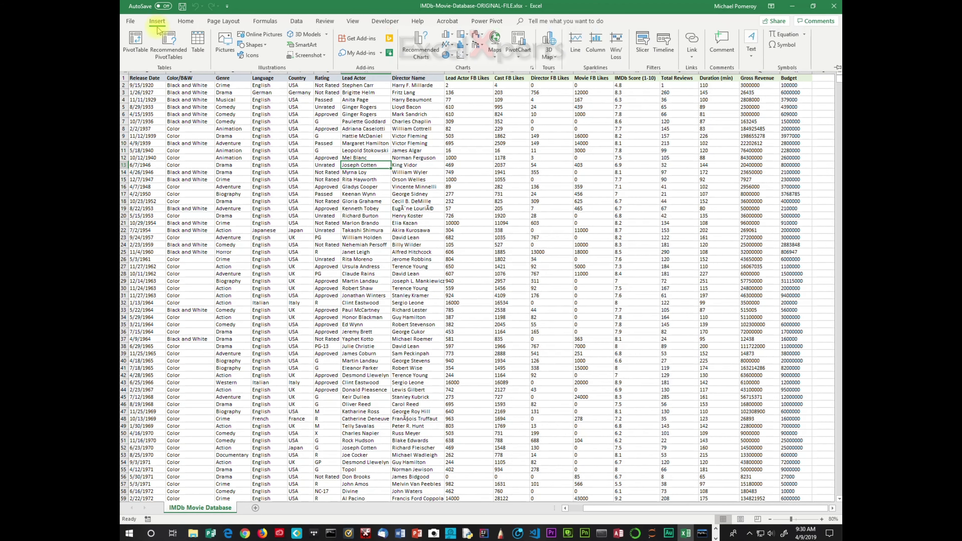
left_click(134, 38)
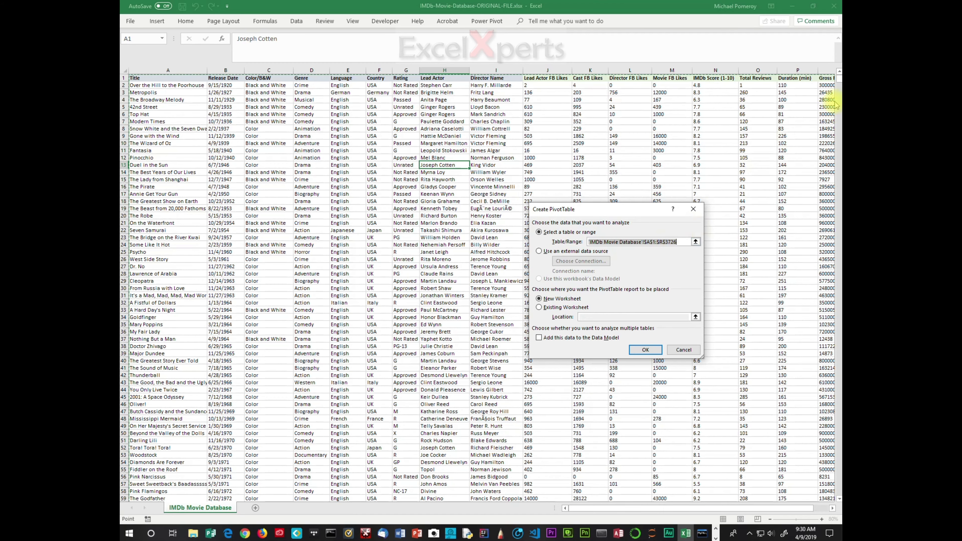
left_click_drag(839, 78, 840, 491)
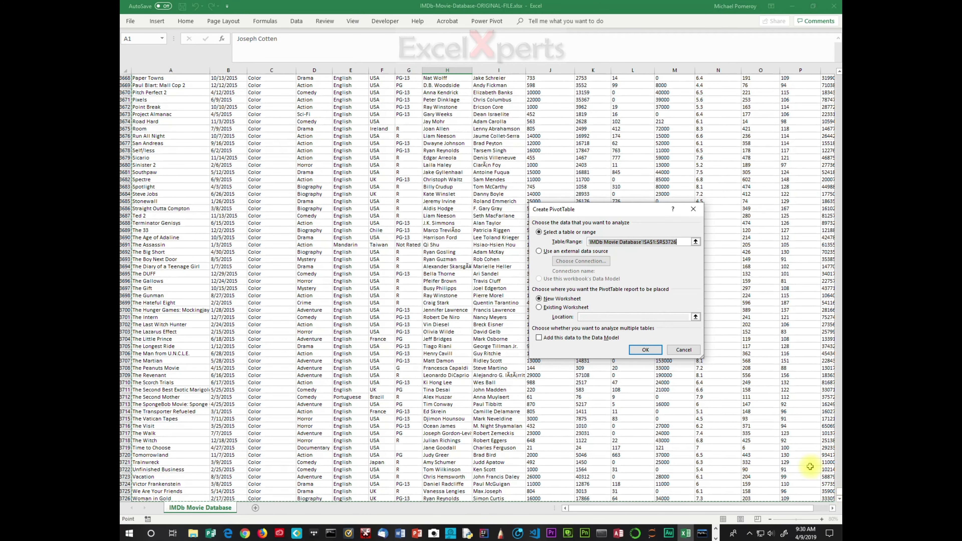
left_click_drag(811, 508, 818, 508)
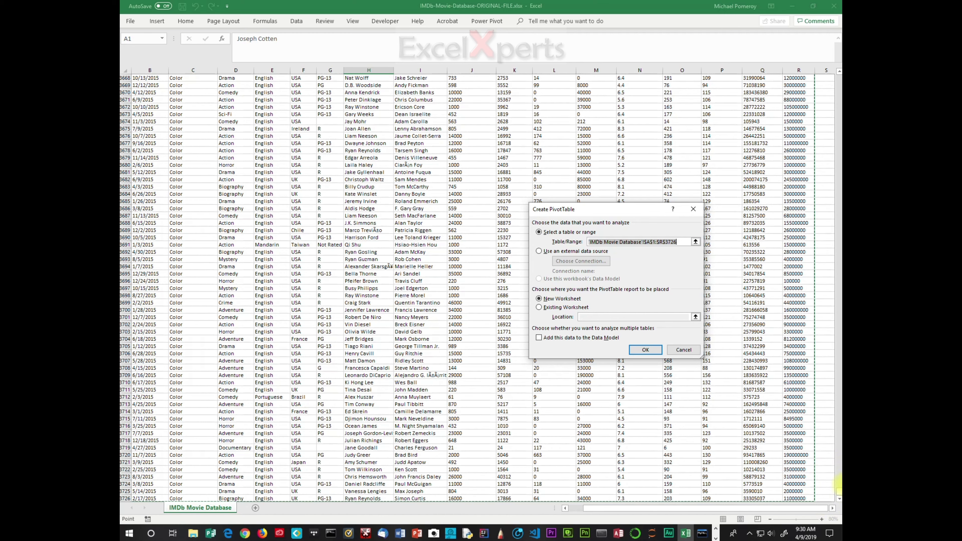
left_click_drag(839, 493, 826, 70)
left_click(684, 350)
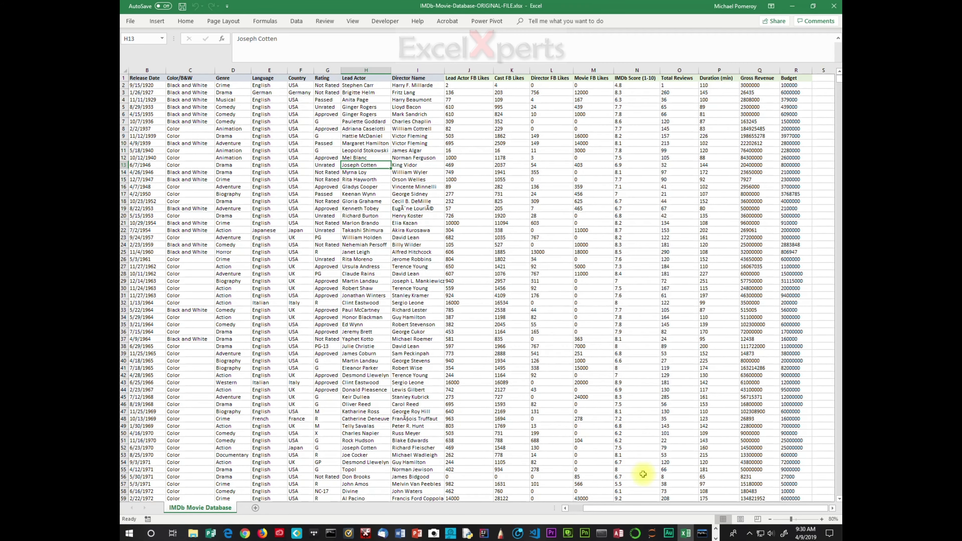
- Select the film table range A1:R3726, starting from the Title header
left_click_drag(632, 512, 610, 508)
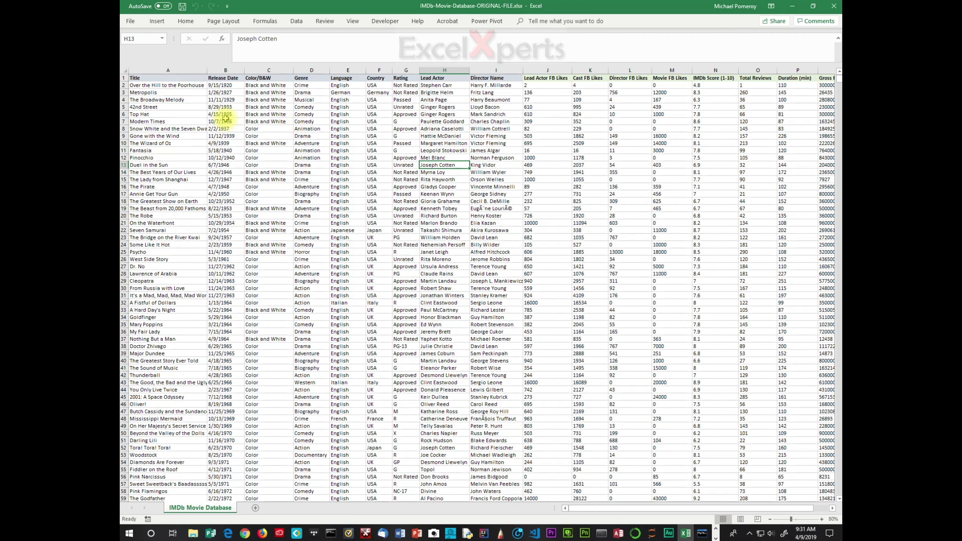
left_click(151, 79)
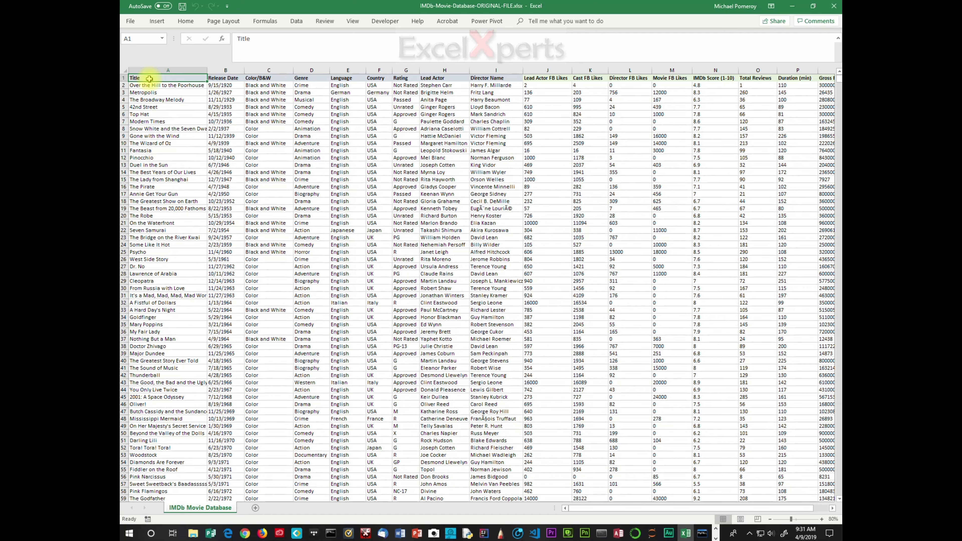
key("ctrl+shift+Right")
key("ctrl+shift+Down")
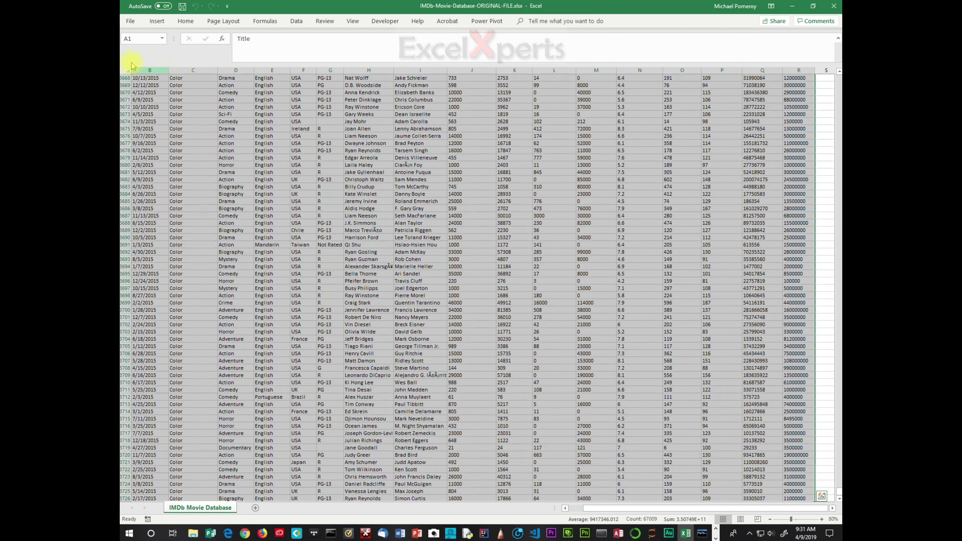
- Insert a PivotTable from range $A$1:$R$3726 onto a New Worksheet
left_click(156, 21)
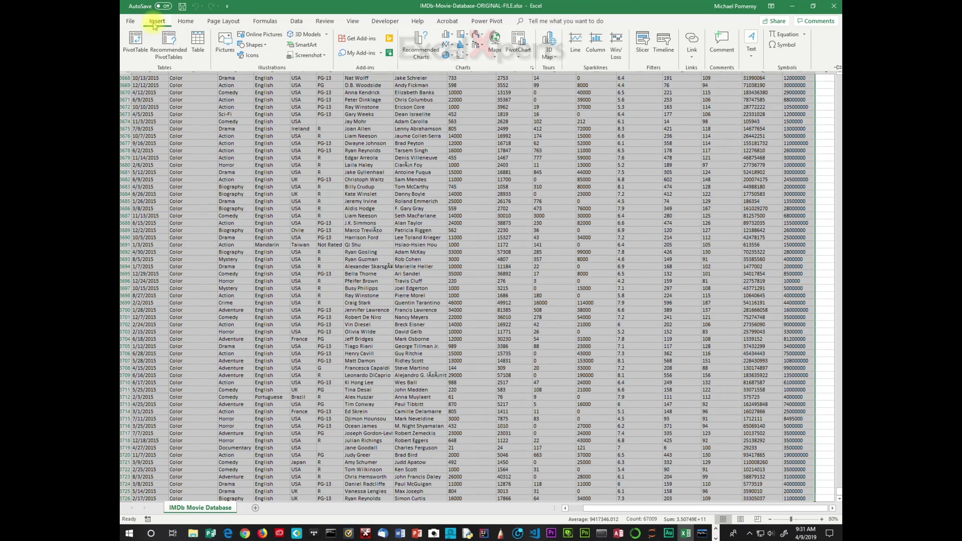
left_click(135, 42)
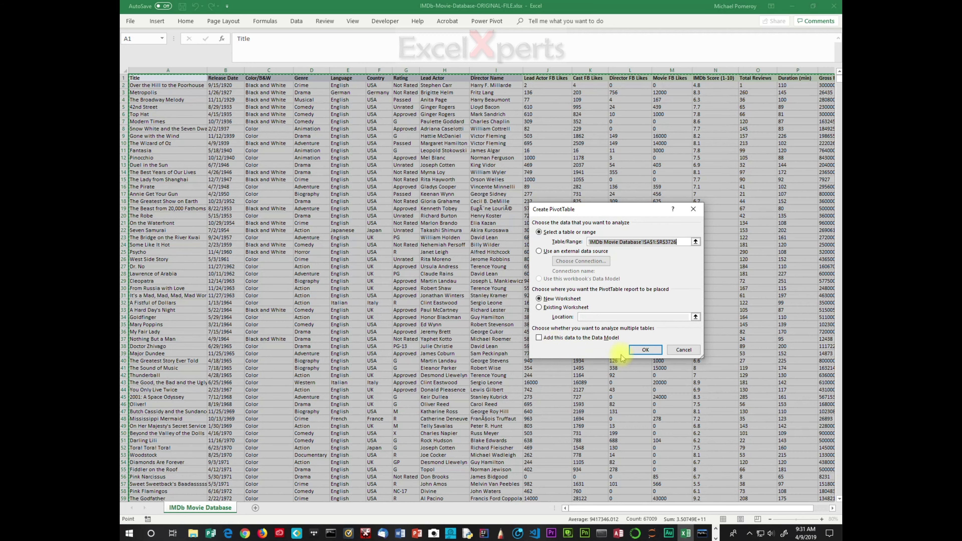
left_click(640, 350)
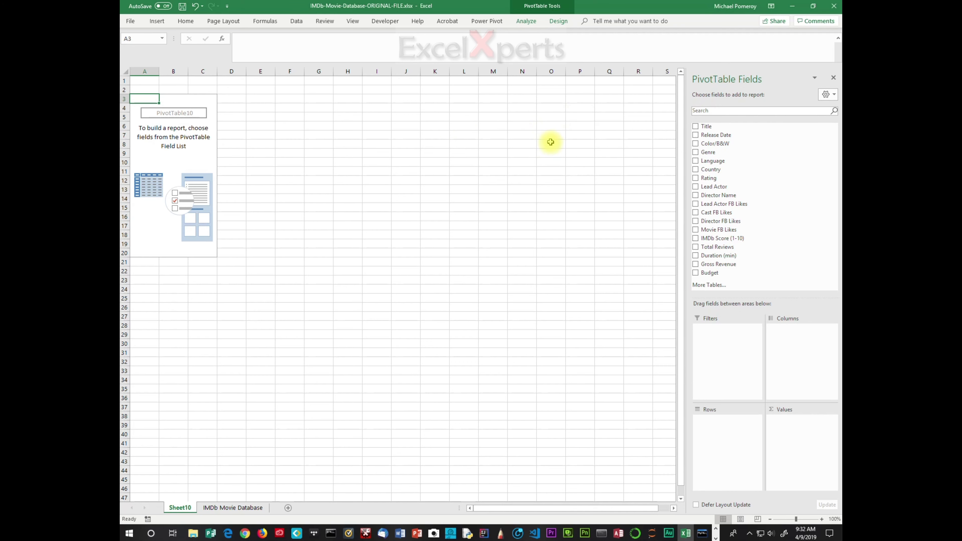
left_click(522, 23)
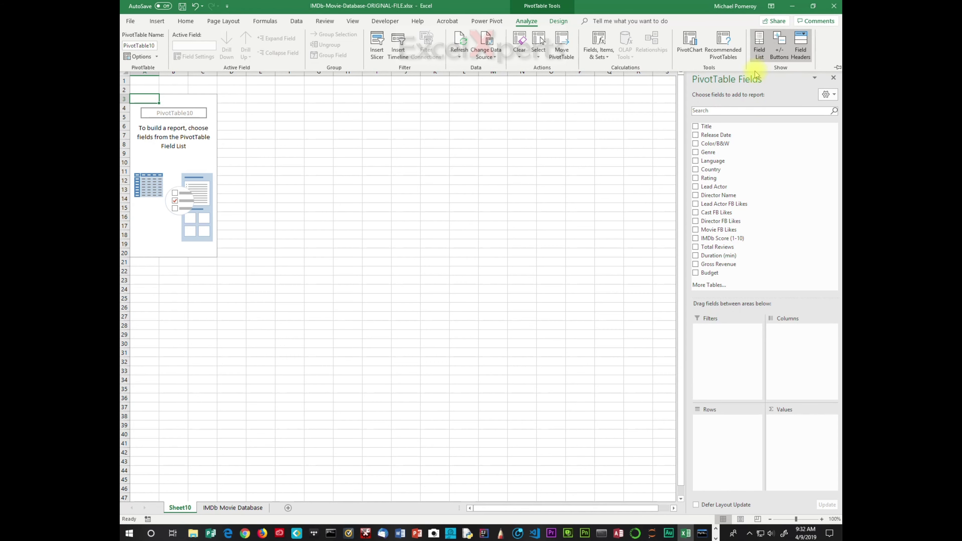
left_click(759, 44)
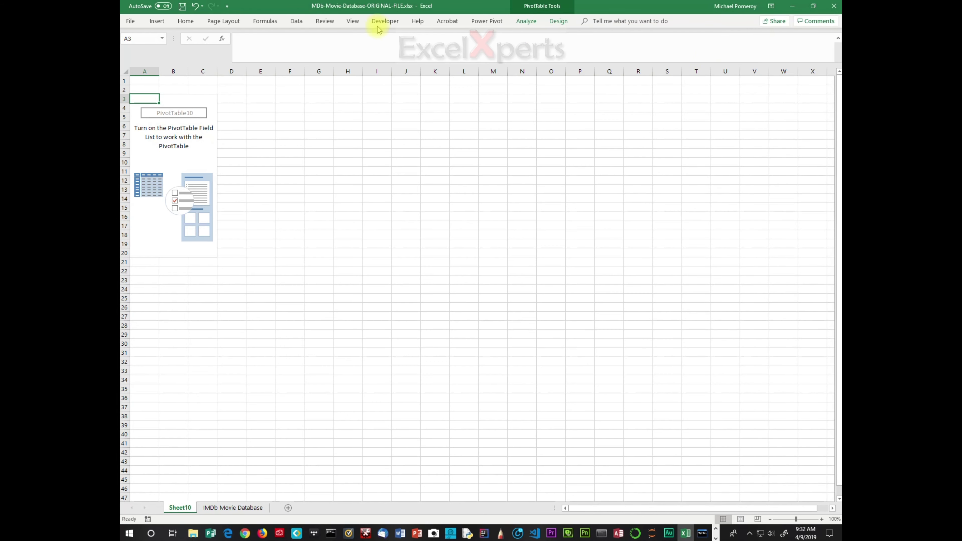
left_click(527, 21)
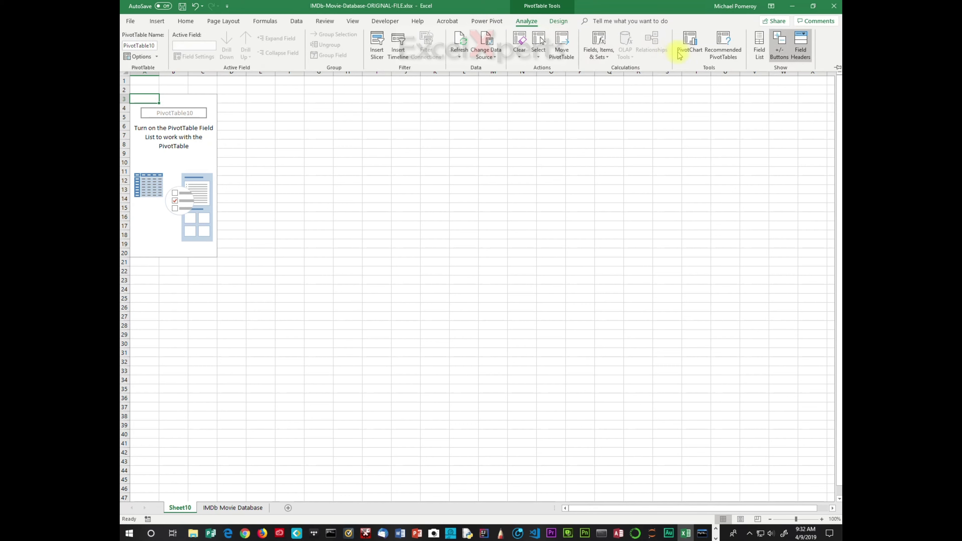
left_click(758, 41)
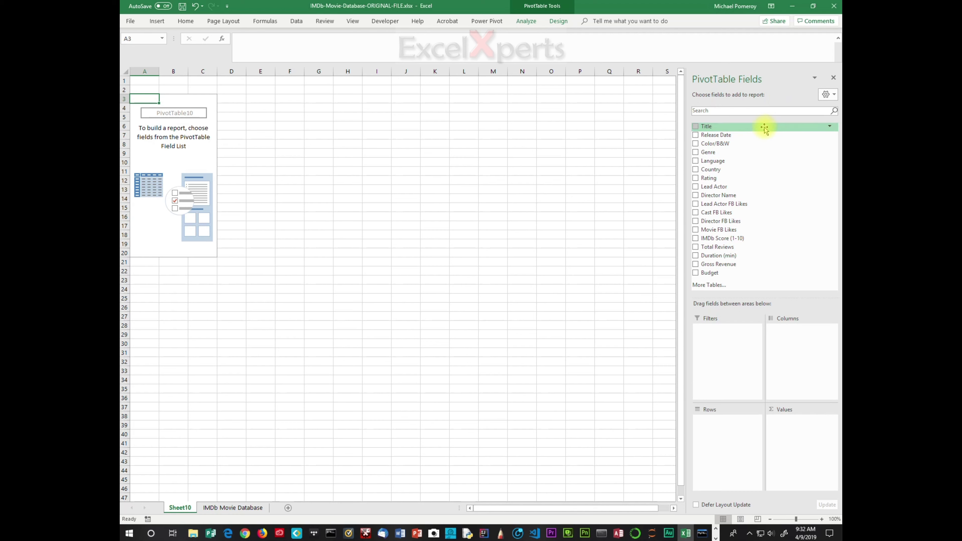
key("alt+Tab")
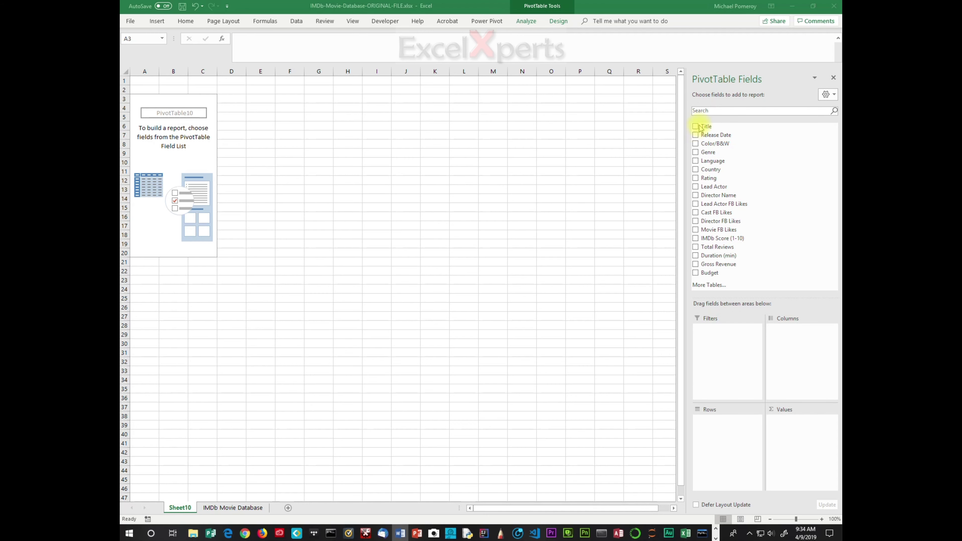
- Put Title in Rows and Gross Revenue in Values, narrowing column A to fit the titles
left_click_drag(704, 127, 716, 446)
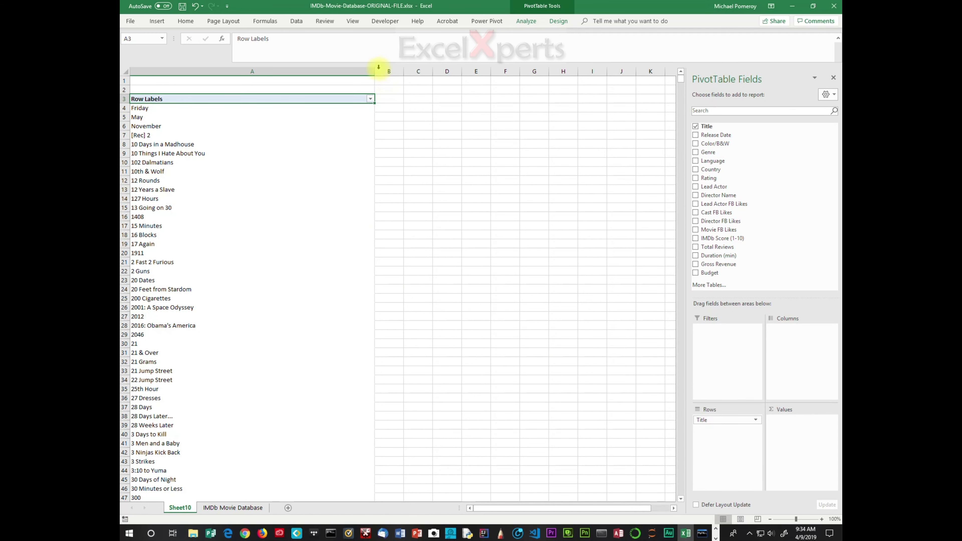
left_click_drag(374, 71, 289, 102)
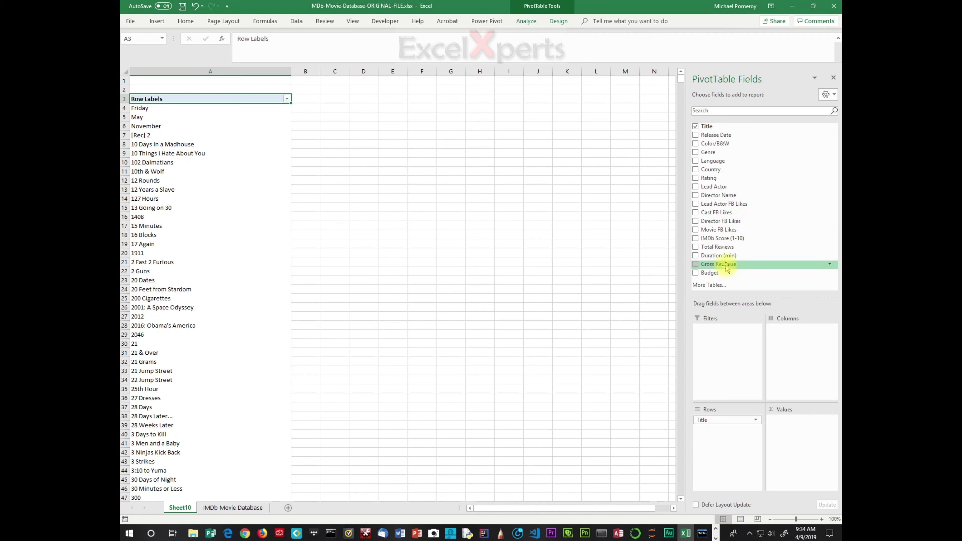
left_click_drag(728, 267, 796, 439)
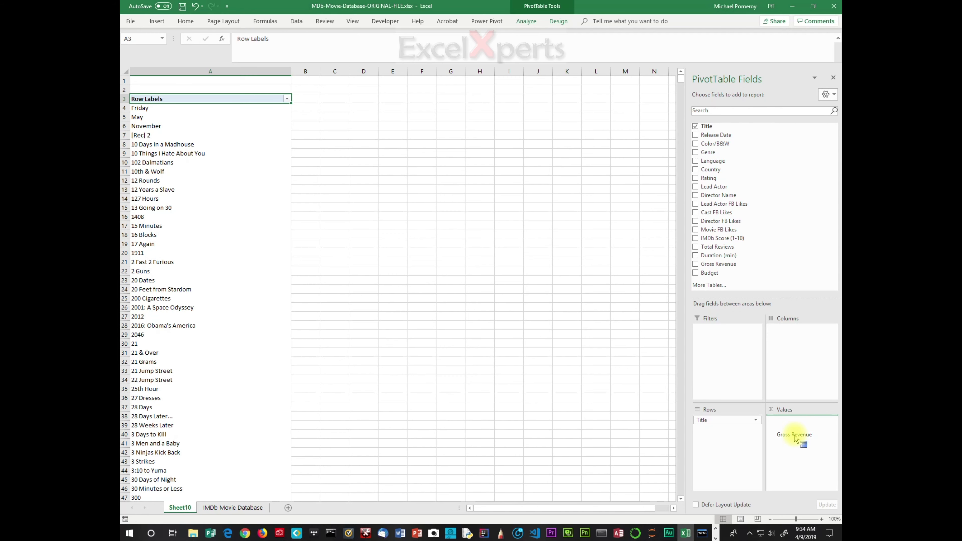
left_click_drag(796, 439, 795, 437)
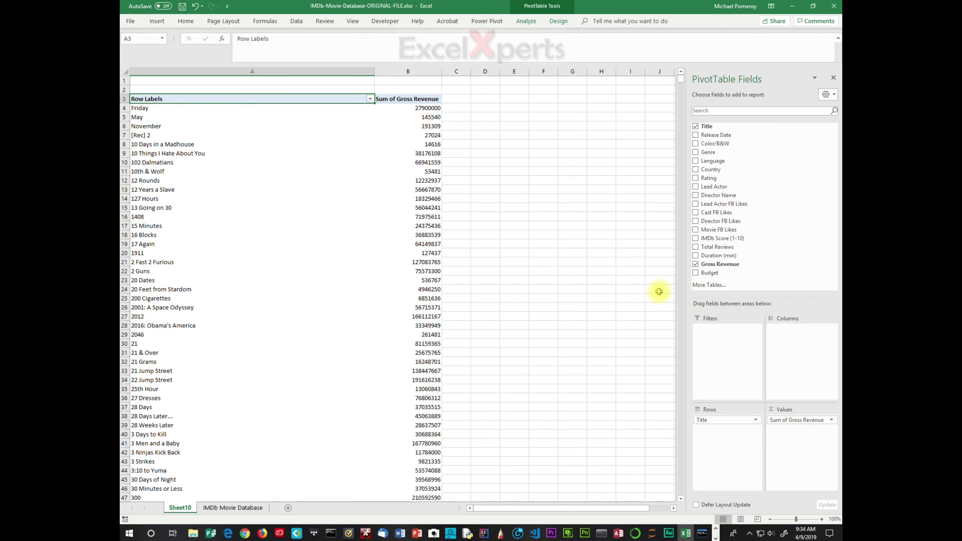
left_click_drag(375, 75, 290, 75)
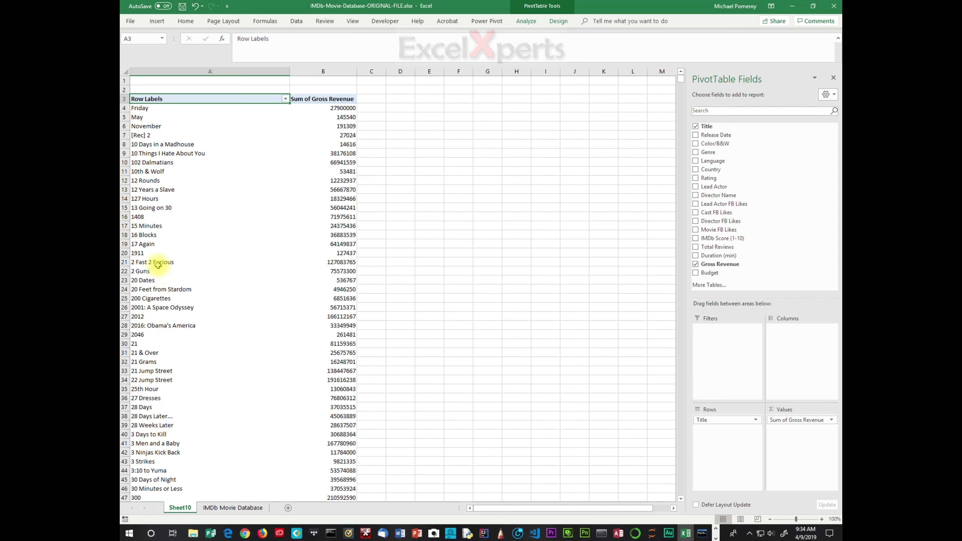
- Uncheck Title and Gross Revenue to clear the PivotTable, then switch to another application
left_click(696, 127)
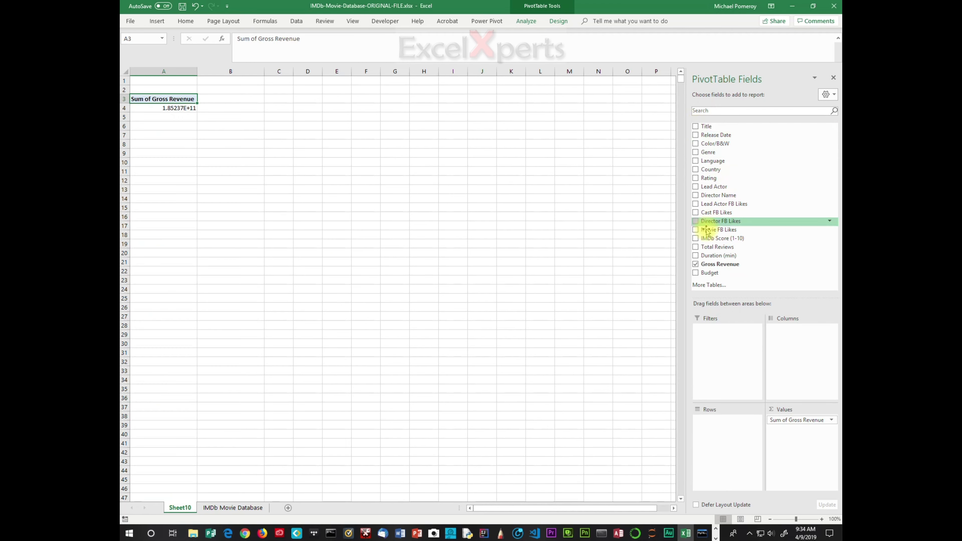
left_click(696, 265)
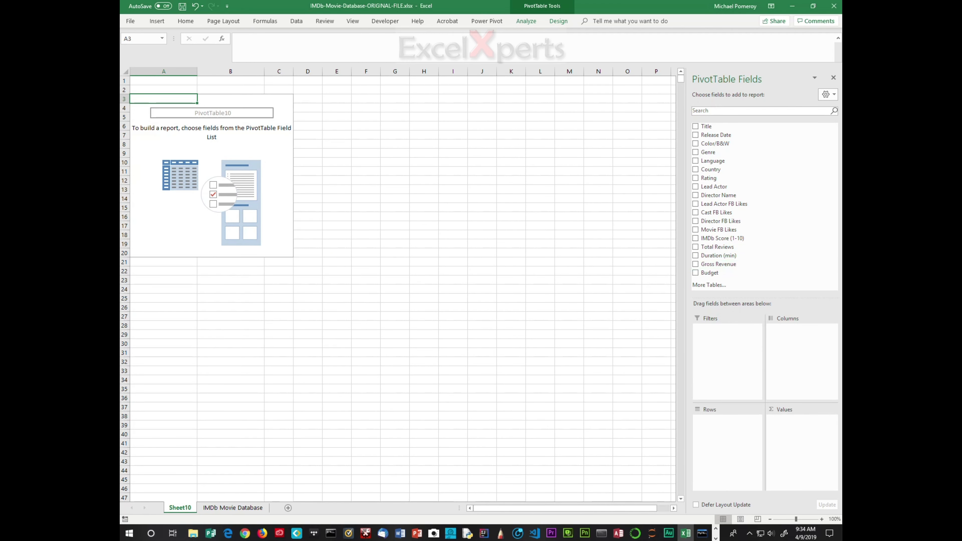
key("alt+Tab")
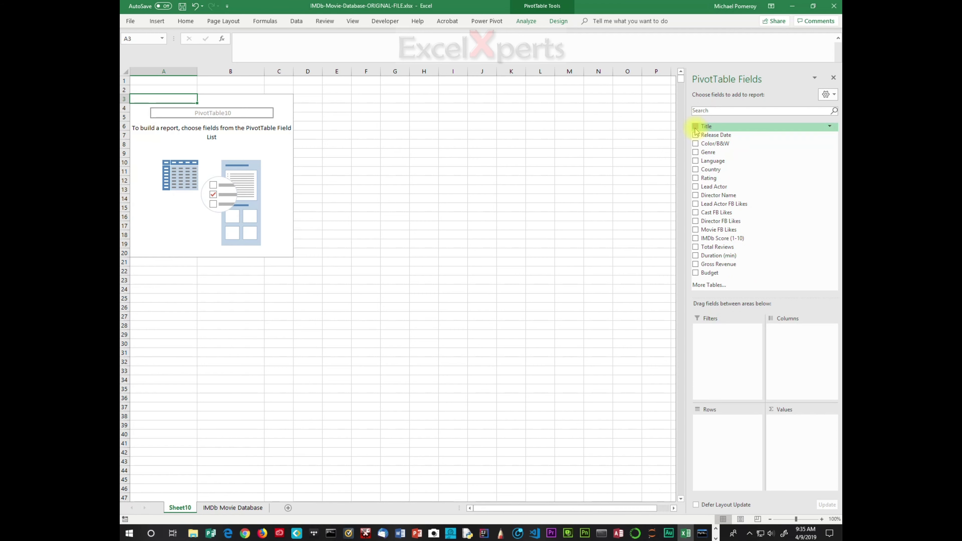
- Re-check Title and Gross Revenue in the field list and narrow column A again
left_click(695, 129)
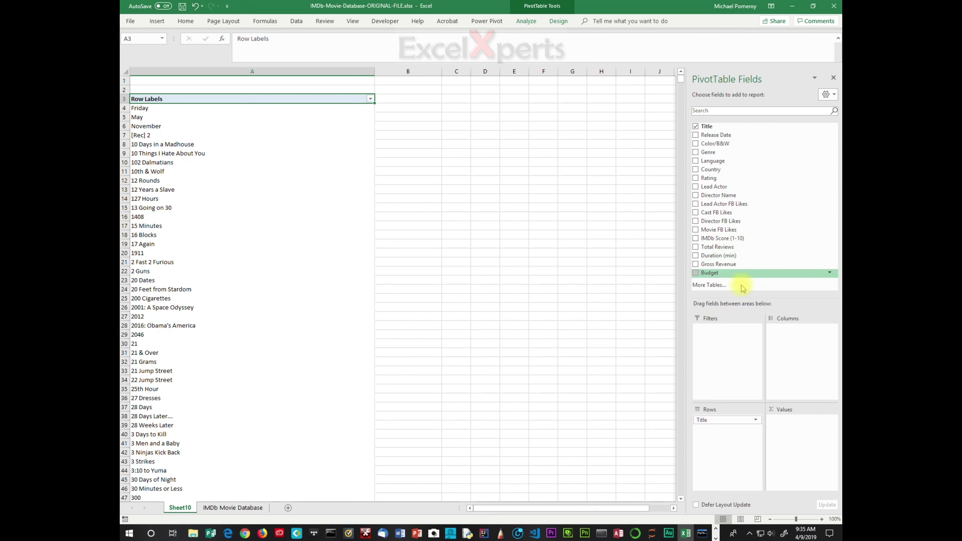
left_click(696, 265)
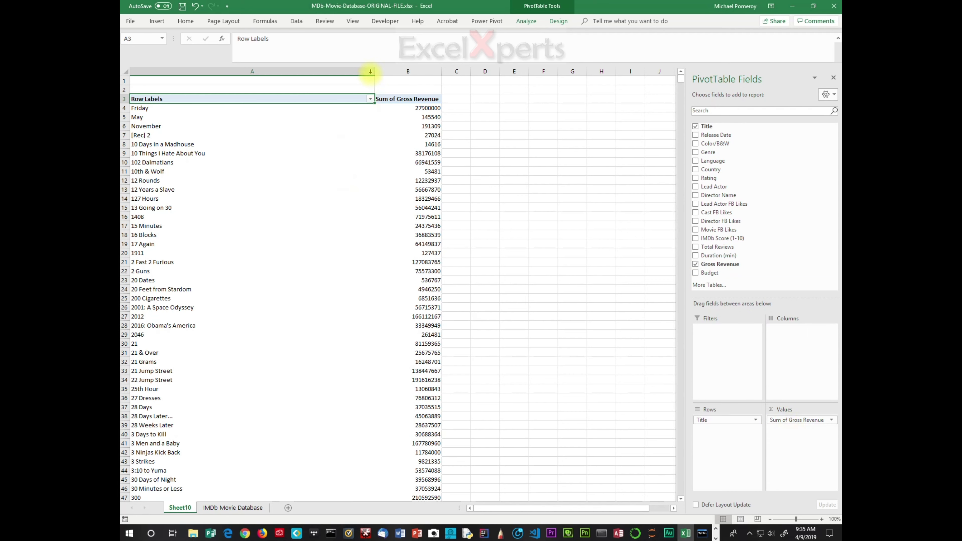
left_click_drag(373, 72, 275, 81)
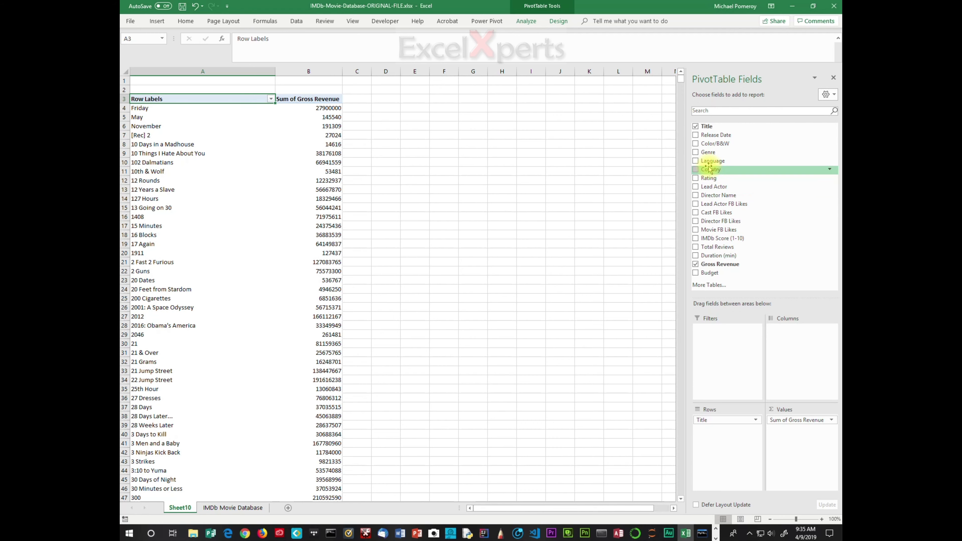
- Add Country to the Filters area, narrow column A, and filter Country to Australia
left_click_drag(711, 171, 724, 357)
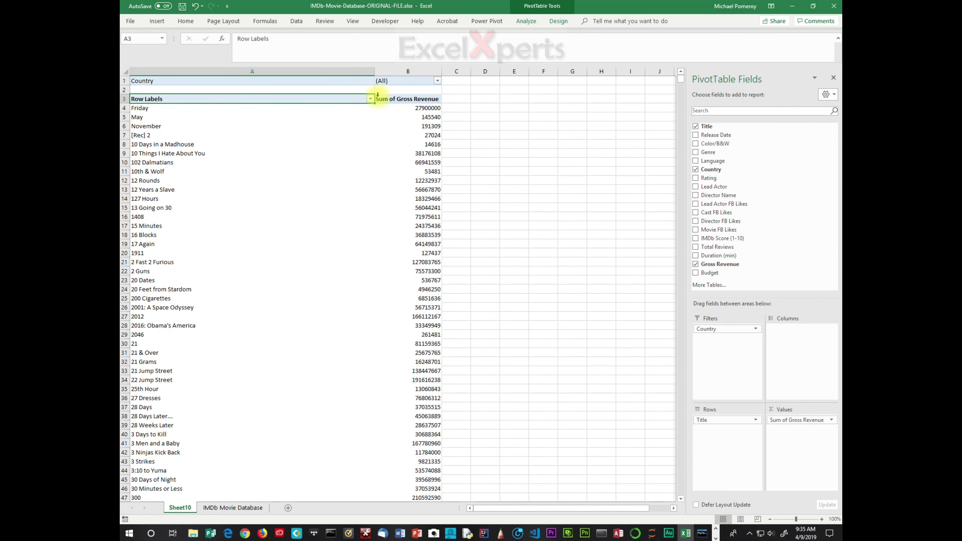
left_click_drag(375, 72, 302, 76)
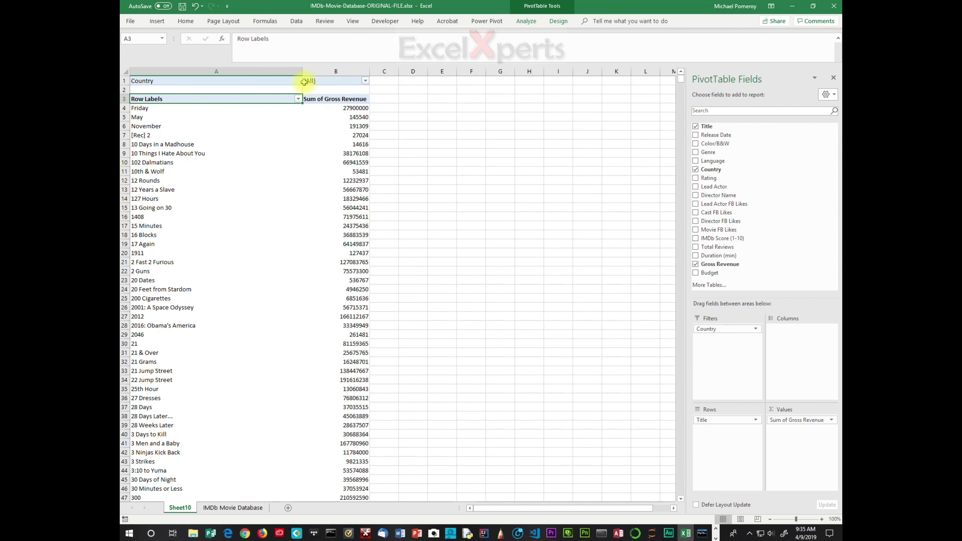
left_click(366, 81)
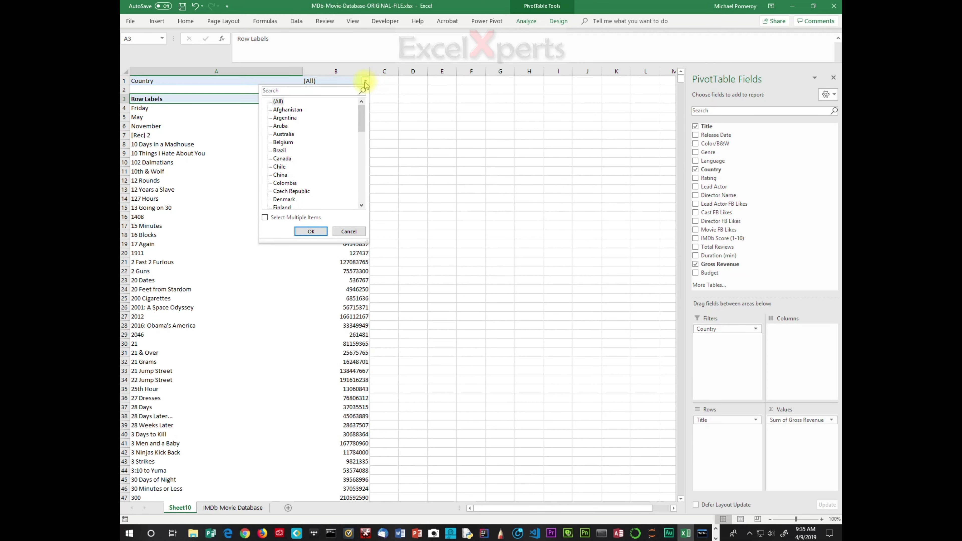
left_click(289, 135)
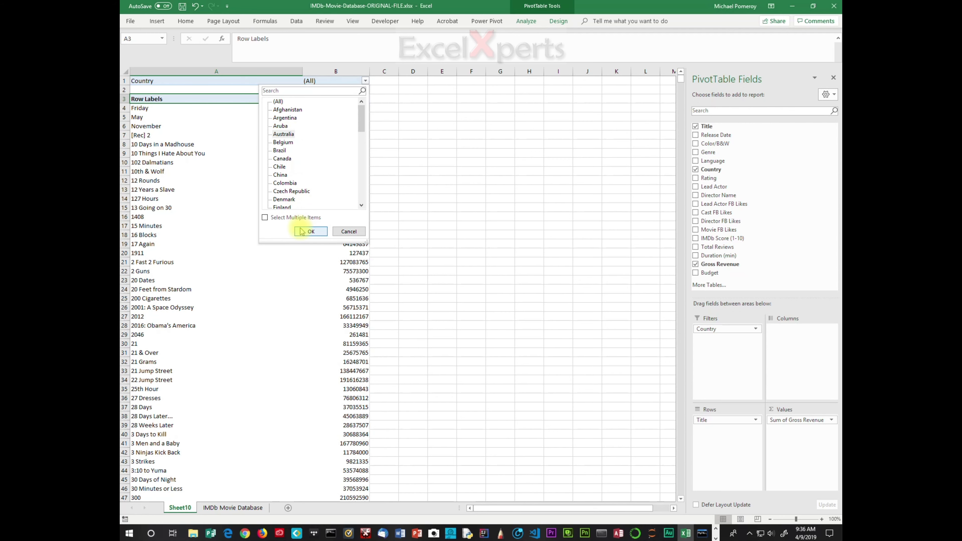
left_click(310, 231)
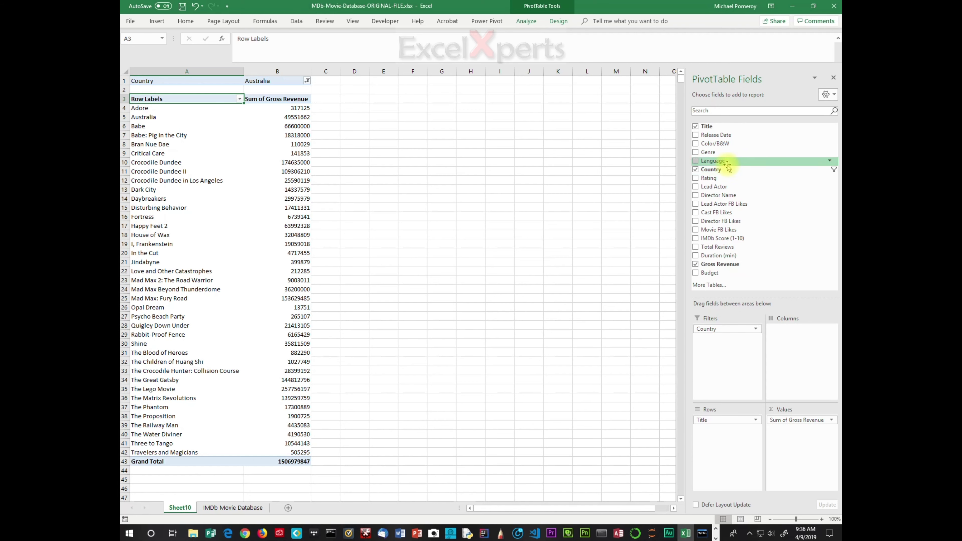
- Add Language as a second filter and set it to Aboriginal
left_click_drag(726, 165, 723, 349)
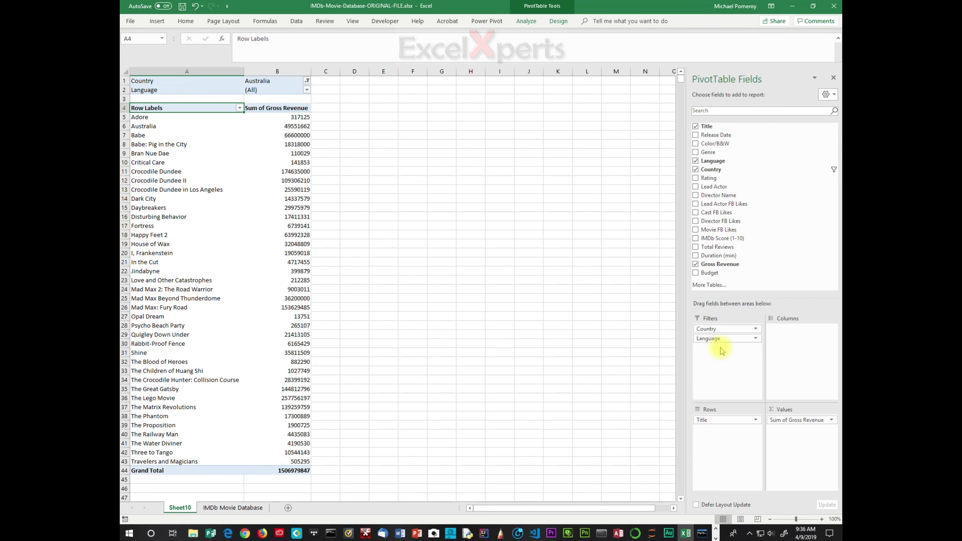
left_click(307, 92)
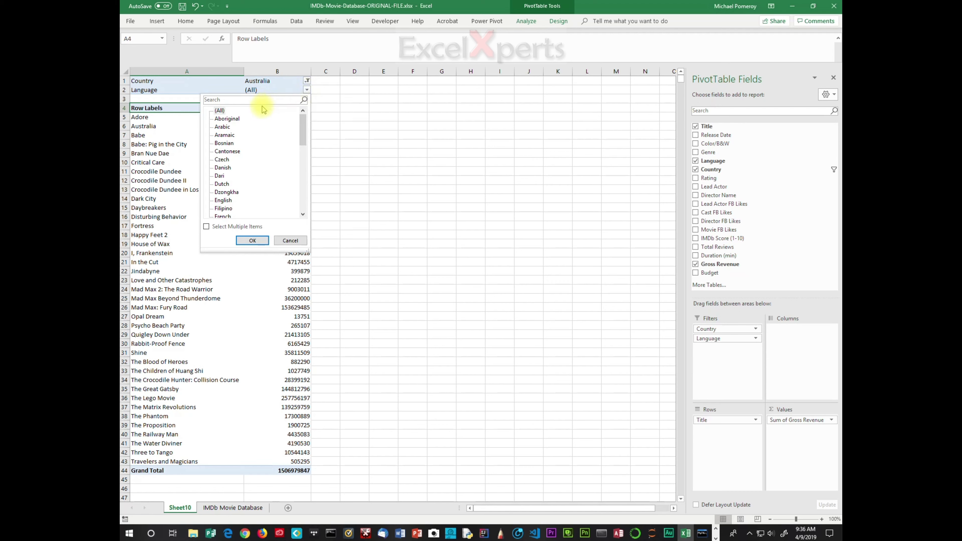
left_click(239, 120)
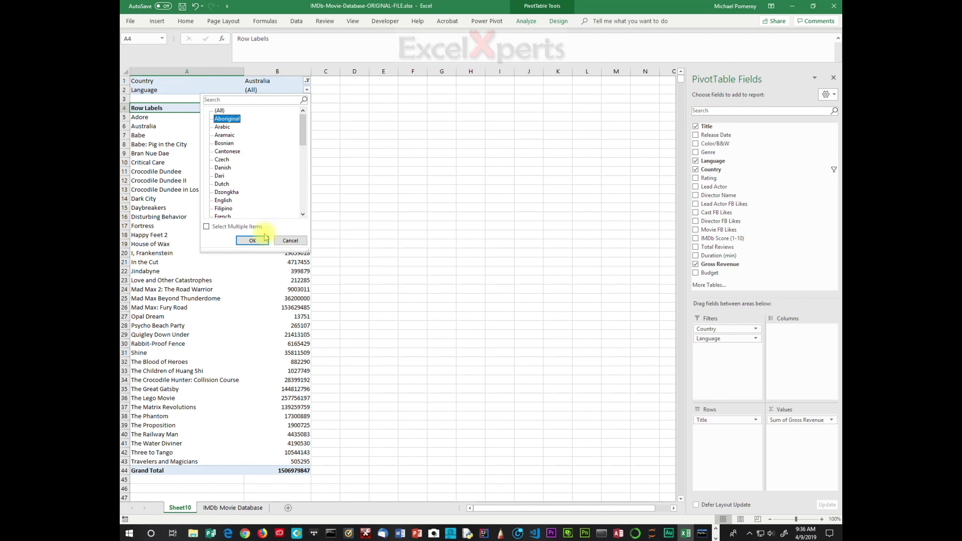
left_click(253, 241)
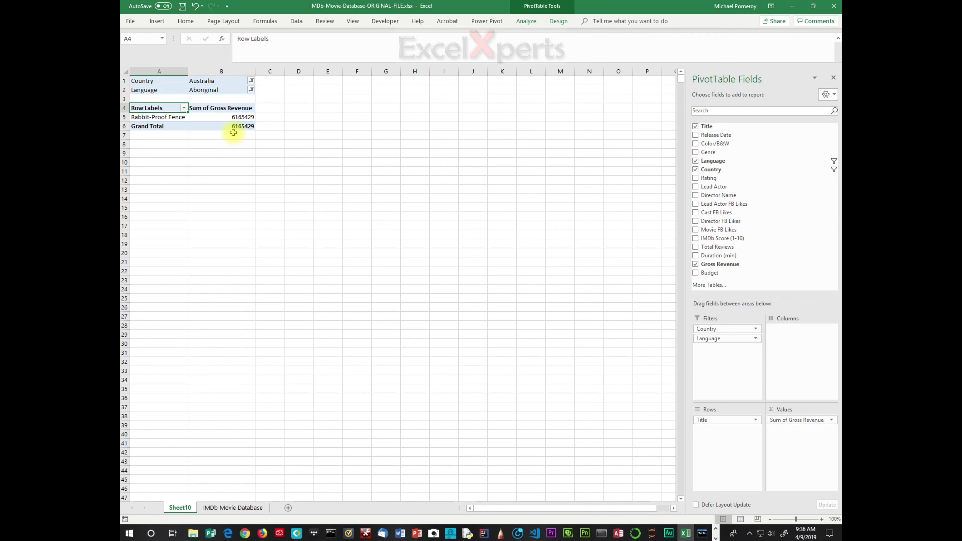
- Give the Rabbit-Proof Fence revenue cell Accounting number format
mouse_move(217, 118)
left_click(243, 118)
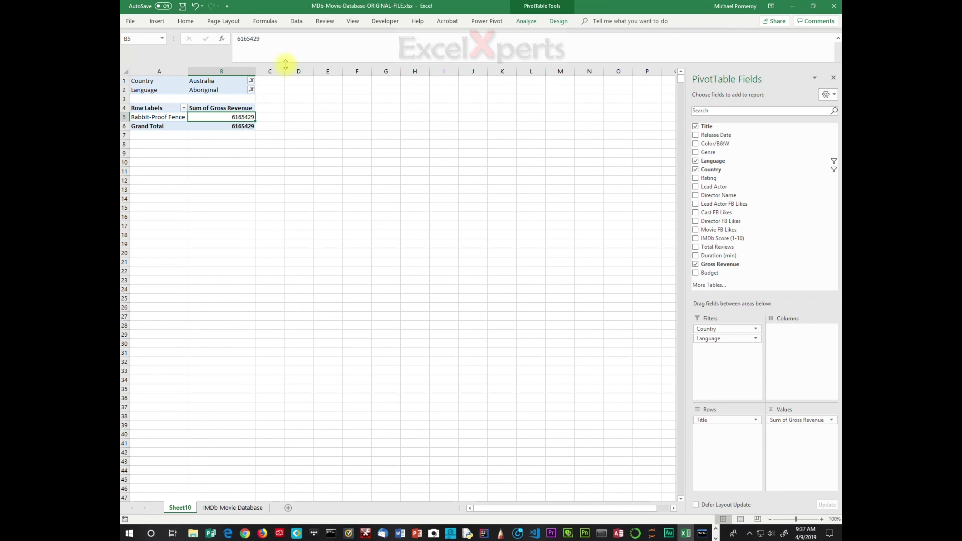
left_click(186, 22)
left_click(423, 54)
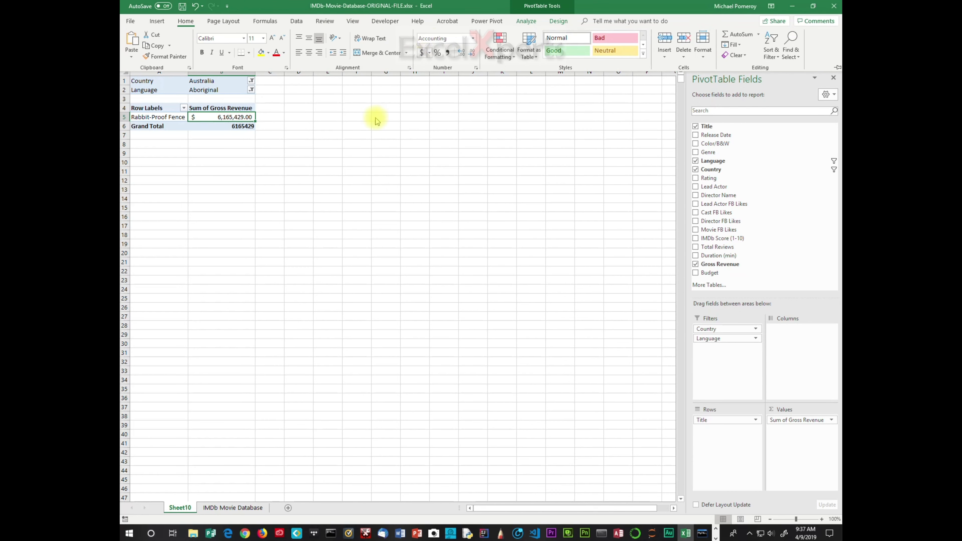
left_click(239, 130)
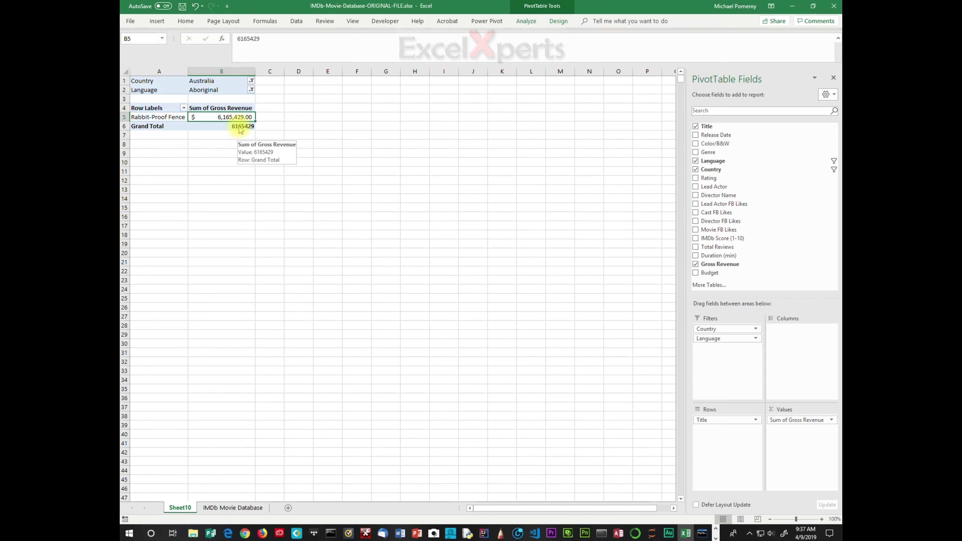
- Apply Accounting format to all of column B, showing $ 6,165,429.00
left_click(230, 71)
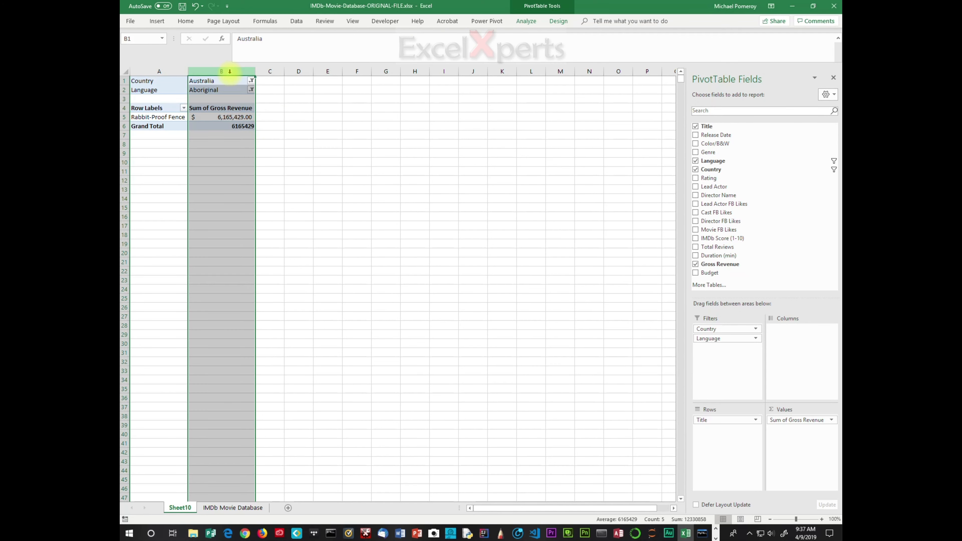
left_click(185, 21)
left_click(385, 49)
left_click(243, 133)
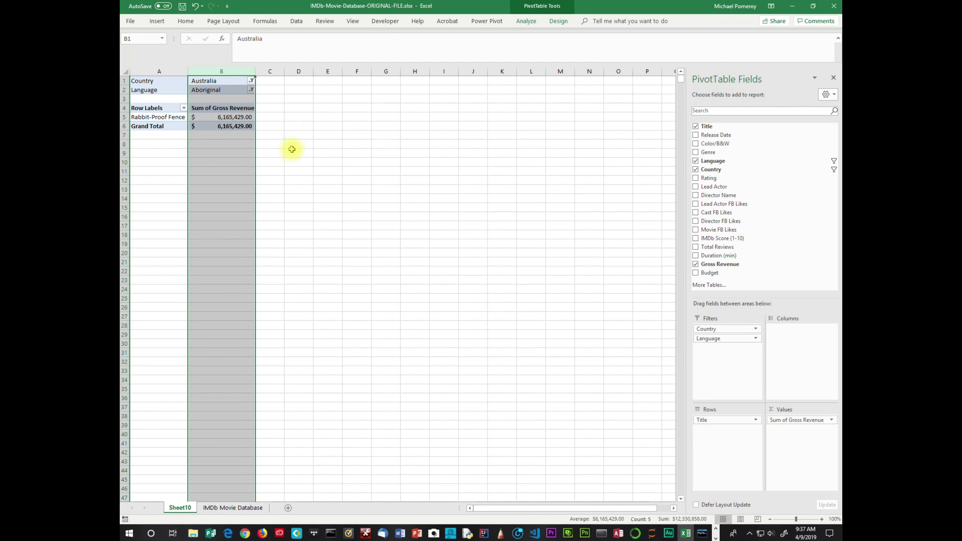
left_click(266, 127)
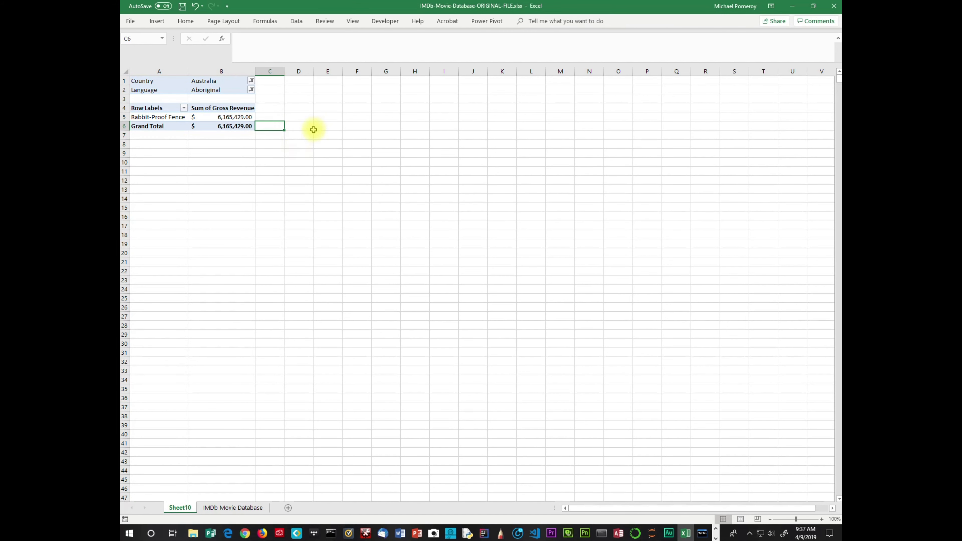
left_click(322, 125)
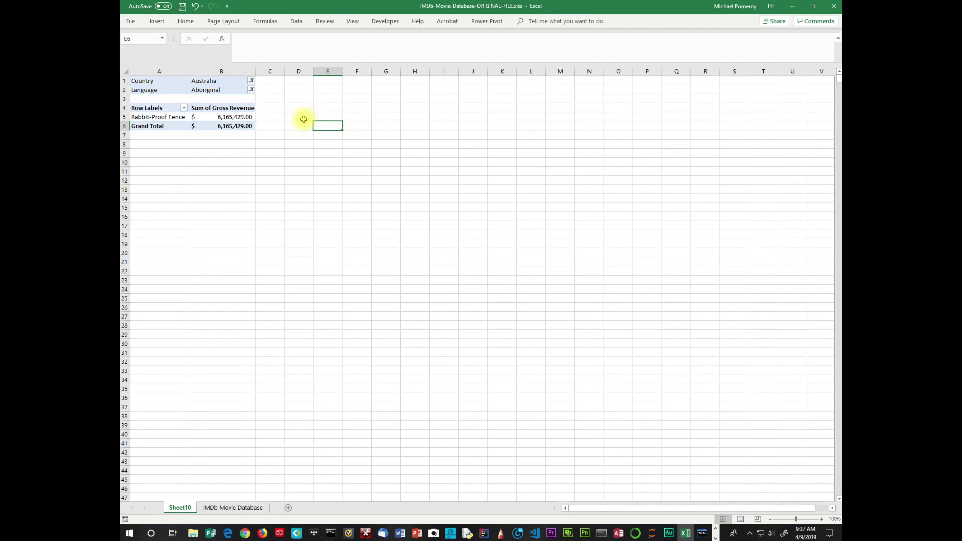
mouse_move(241, 128)
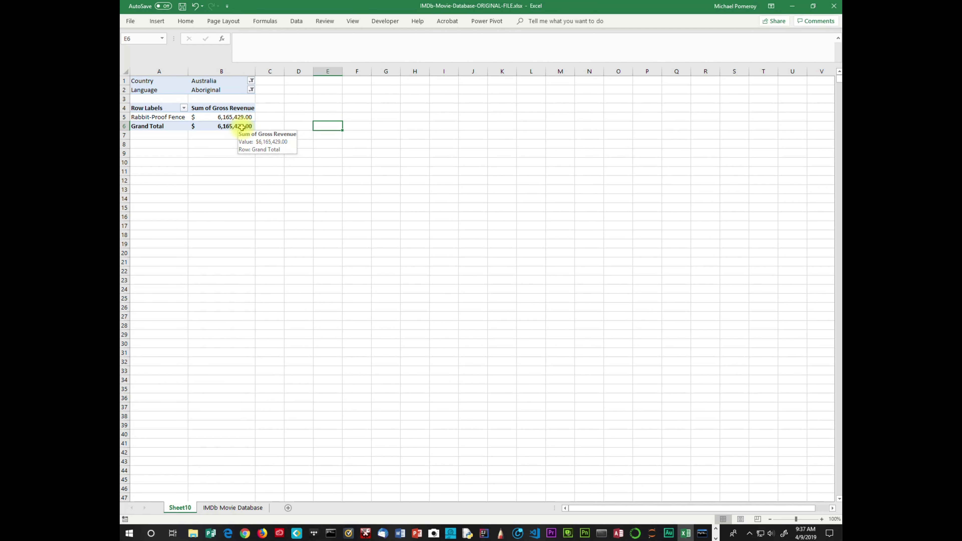
left_click(242, 127)
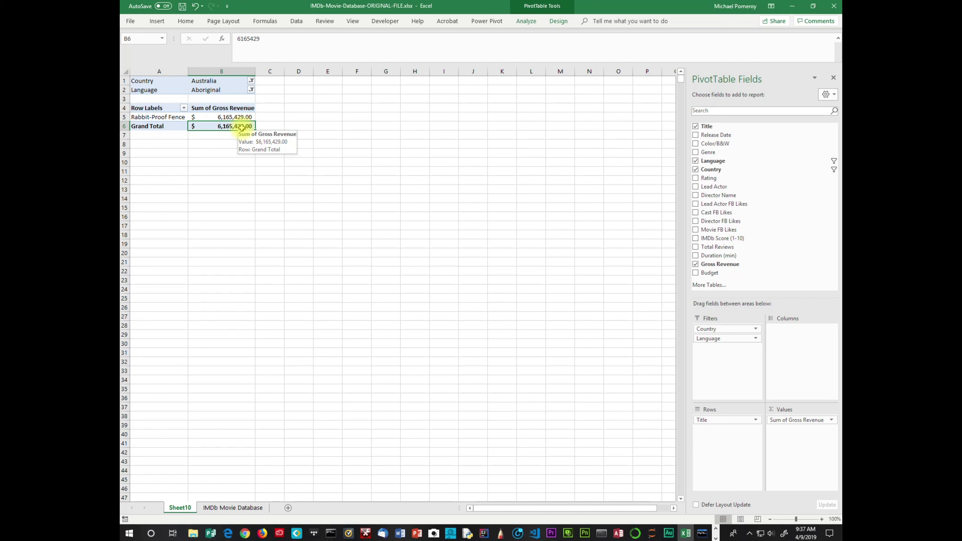
left_click(319, 120)
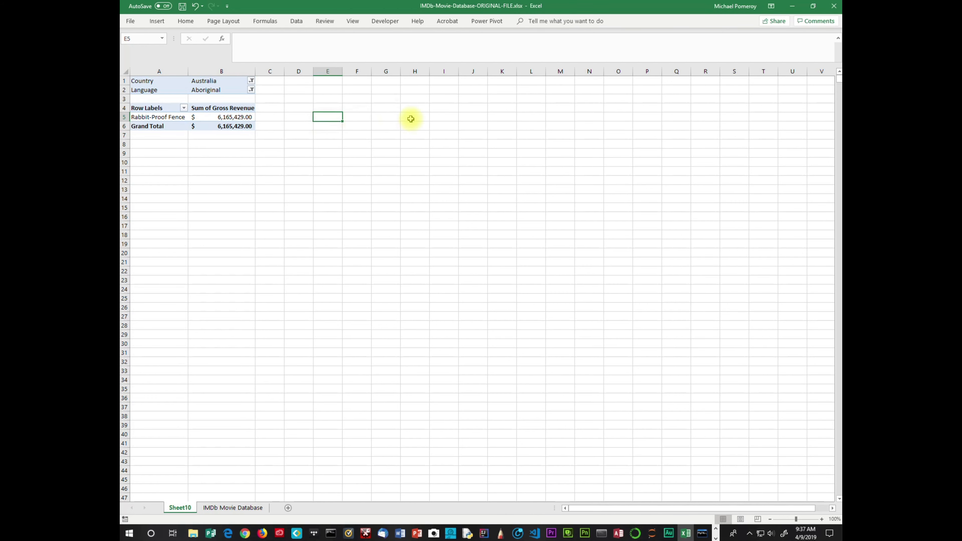